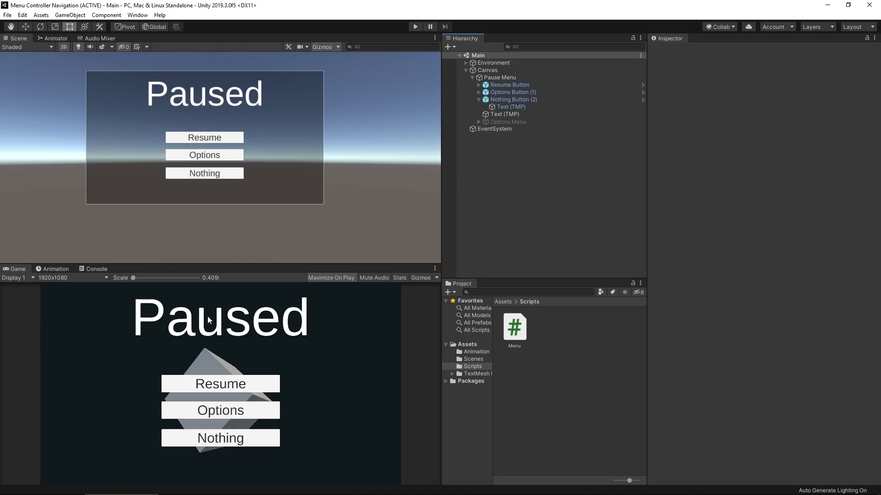
# - Play-test the pause menu with the mouse, trying Resume, Options and Nothing
pyautogui.click(414, 26)
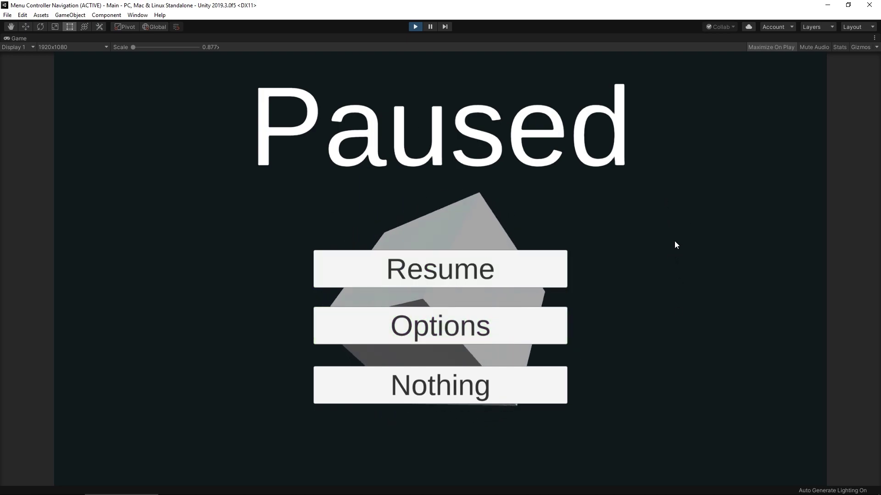
pyautogui.click(453, 257)
pyautogui.click(442, 373)
pyautogui.click(445, 282)
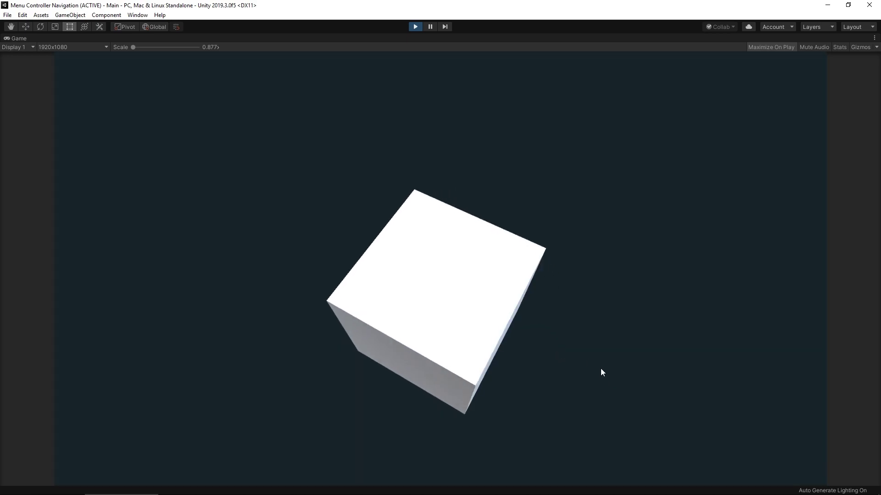
pyautogui.press('Escape')
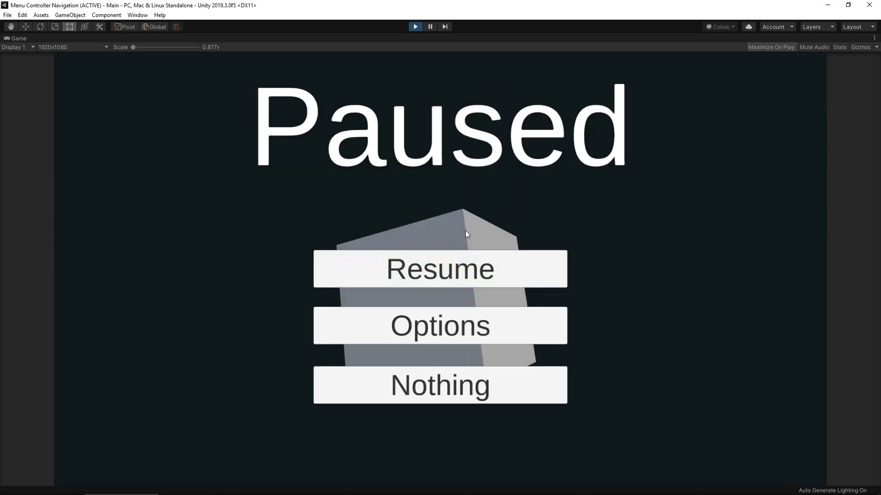
pyautogui.click(481, 340)
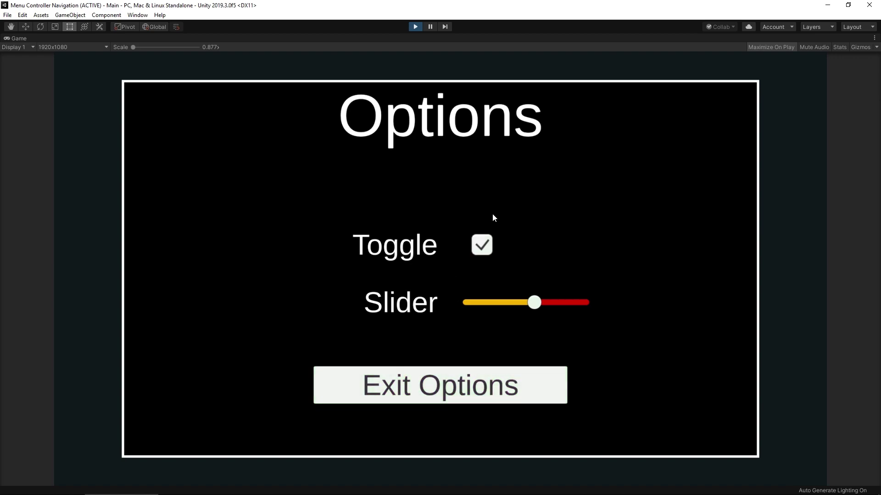
pyautogui.click(467, 390)
pyautogui.click(464, 388)
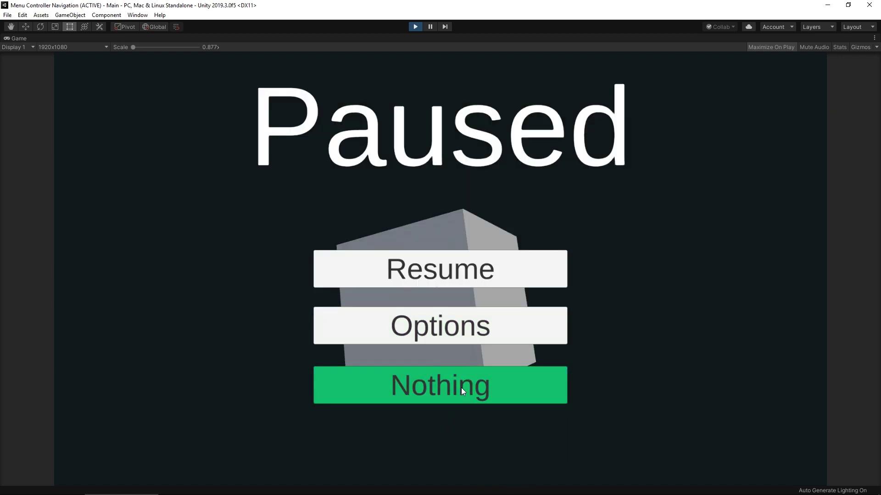
pyautogui.click(455, 387)
pyautogui.click(453, 388)
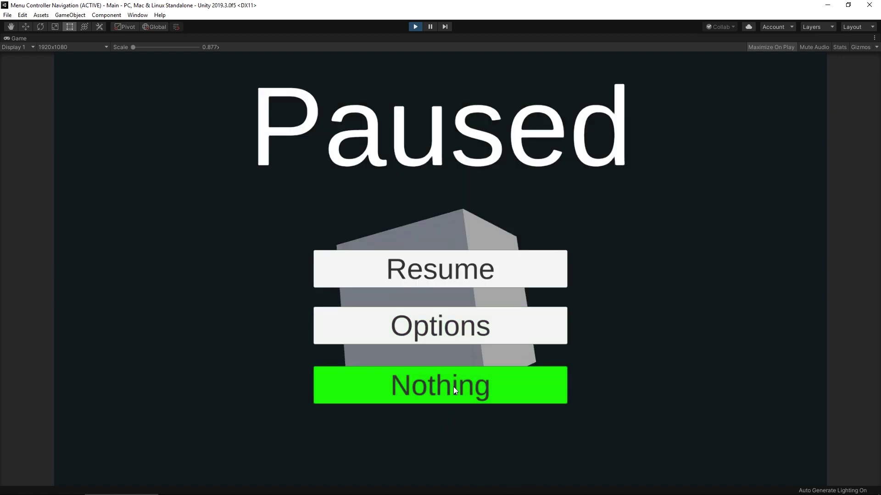
pyautogui.click(415, 27)
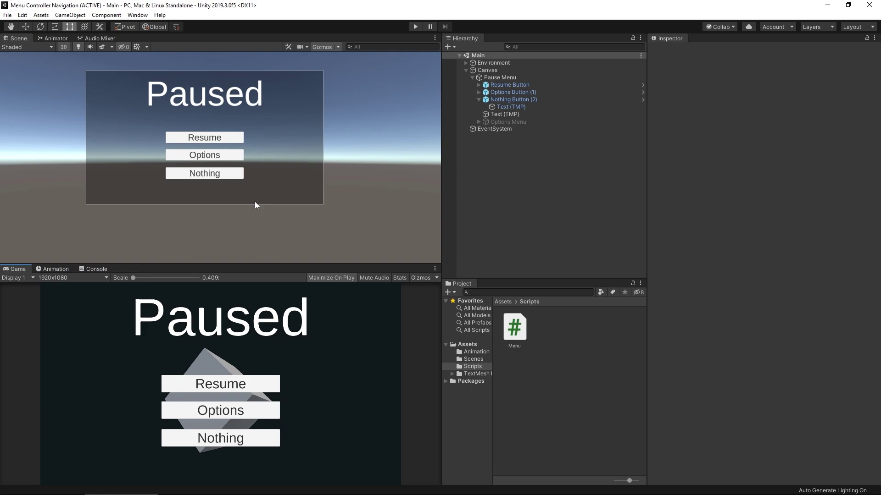
# - Rerun Play mode with Ctrl+P and toggle the pause menu with Escape
pyautogui.hotkey('ctrl', 'p')
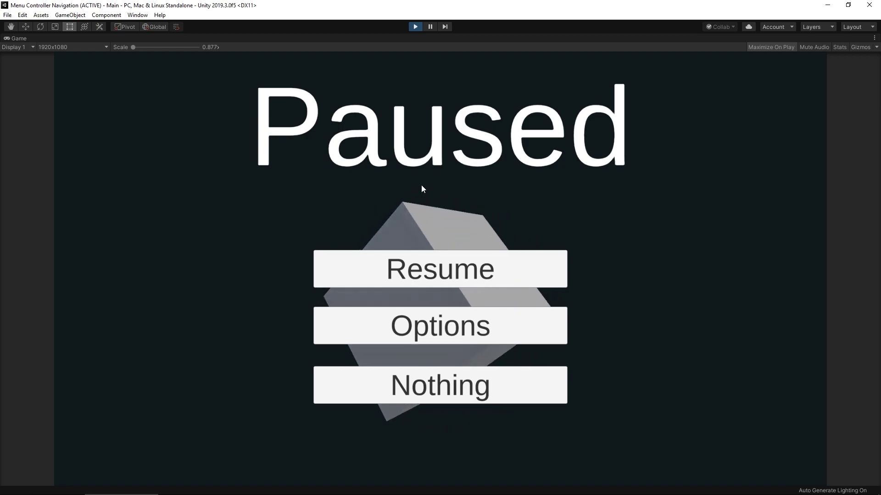
pyautogui.press('Escape')
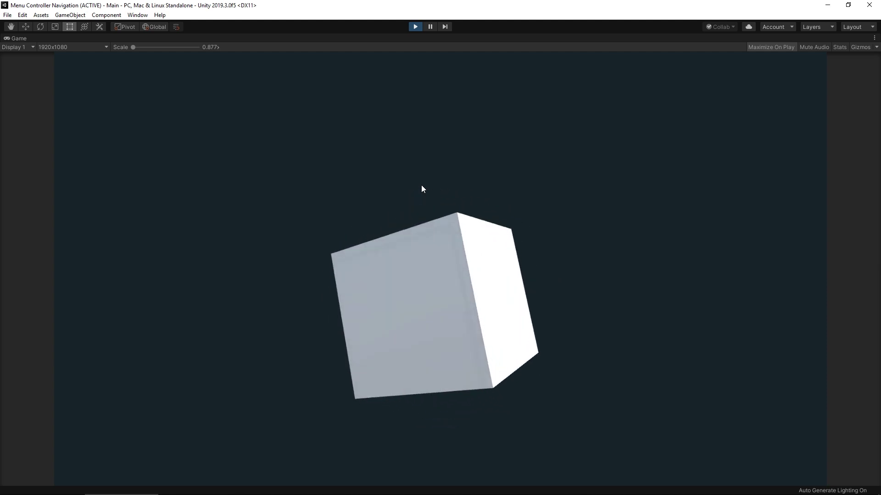
pyautogui.press('Escape')
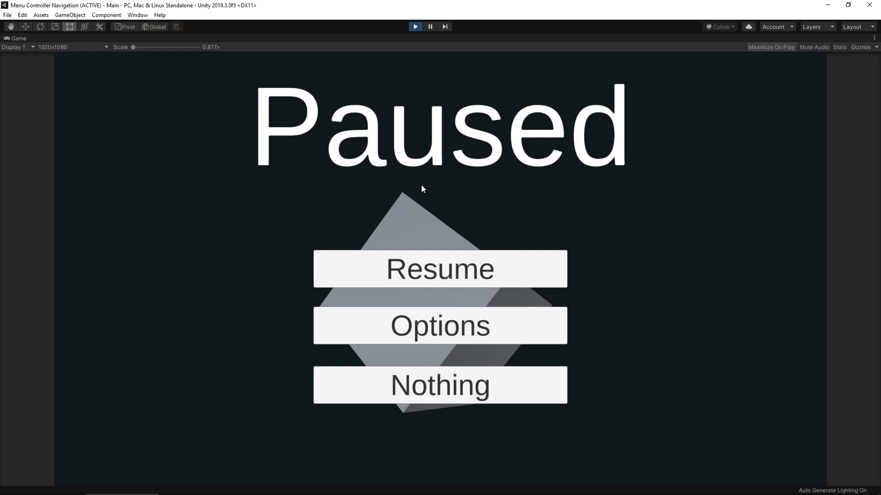
pyautogui.click(415, 27)
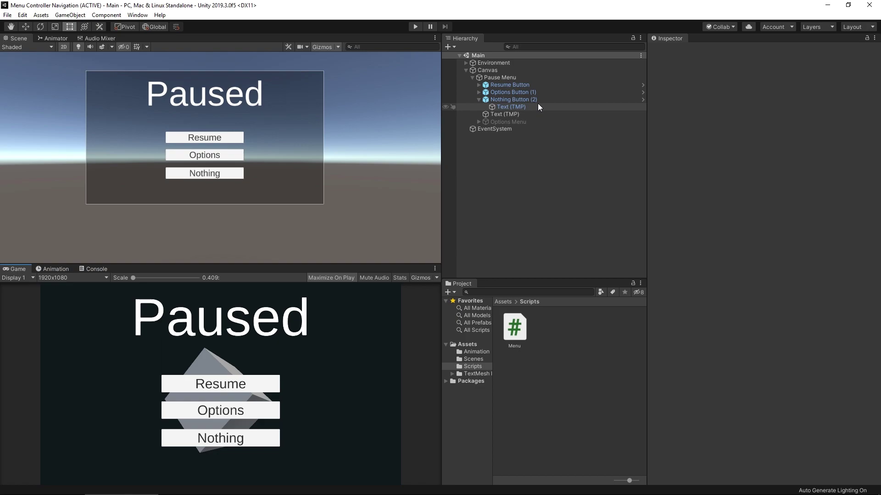
# - Set the EventSystem's First Selected to Resume Button and start Play mode
pyautogui.click(490, 130)
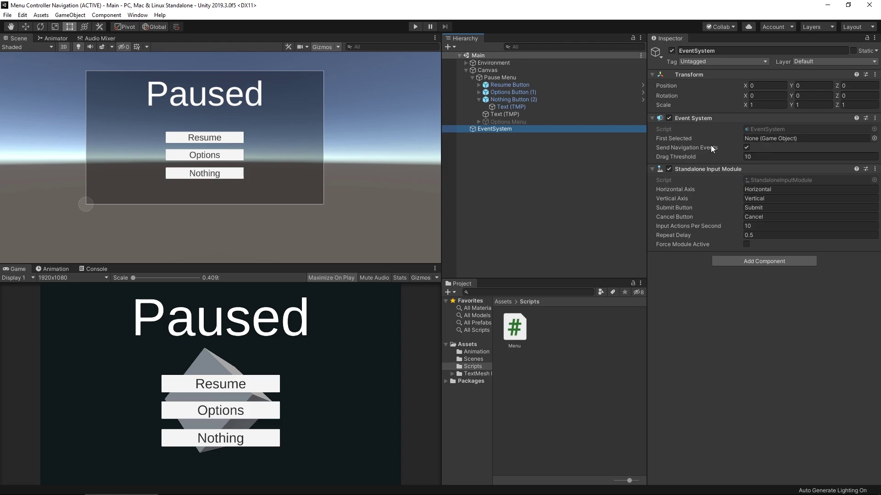
pyautogui.moveTo(503, 84); pyautogui.dragTo(775, 144)
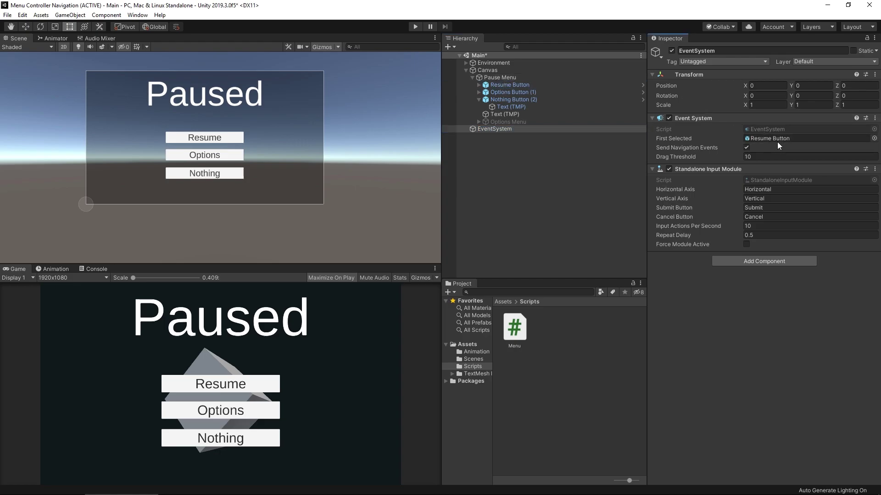
pyautogui.click(414, 26)
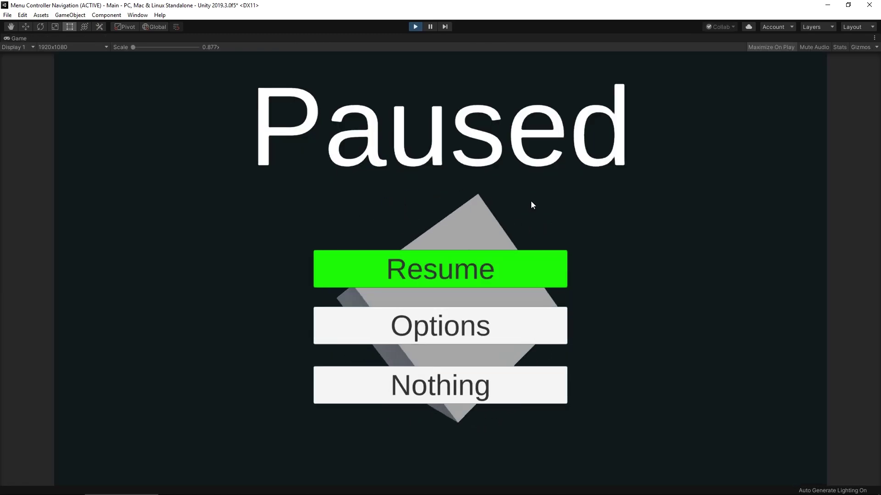
# - Cycle the green highlight through Resume, Options and Nothing with arrow keys, then resume
pyautogui.press('Down')
pyautogui.press('Down')
pyautogui.press('Up')
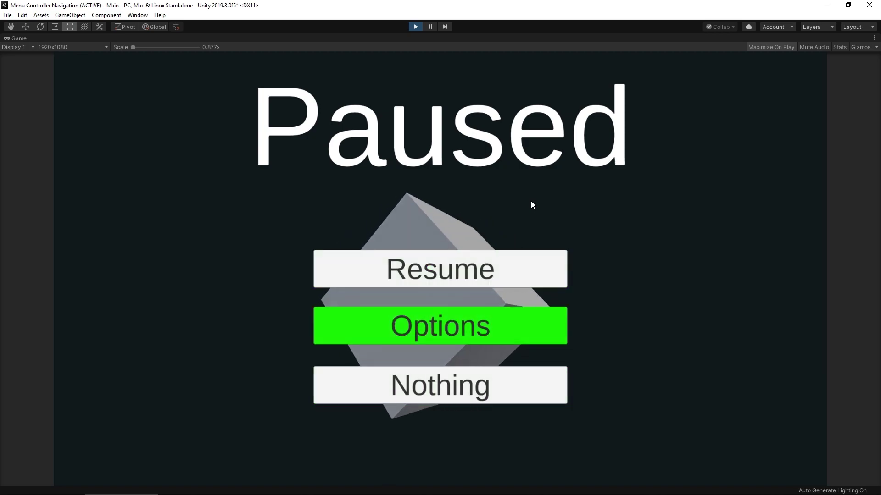
pyautogui.press('Up')
pyautogui.press('Down')
pyautogui.press('Up')
pyautogui.press('Down')
pyautogui.press('Down')
pyautogui.press('Down')
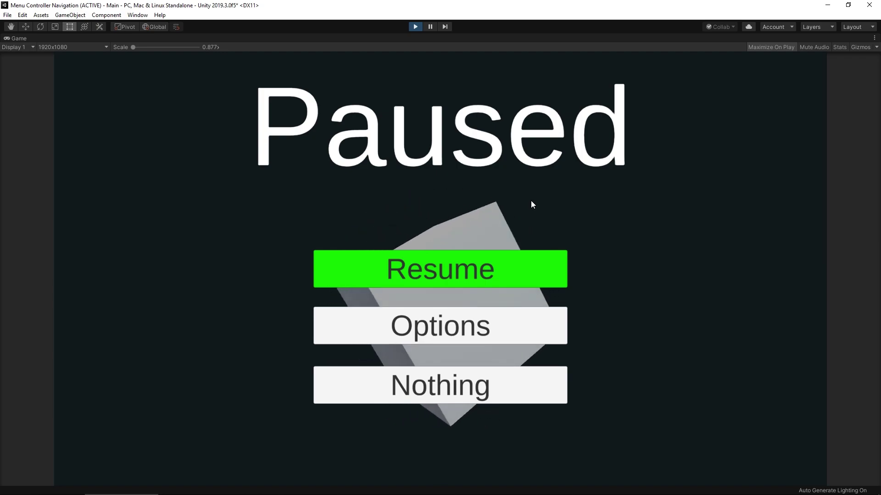
pyautogui.press('Return')
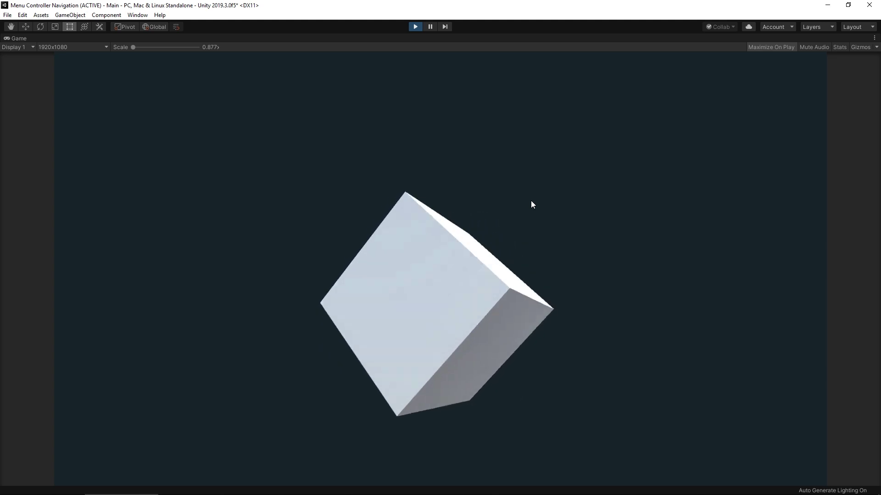
# - Reopen the pause menu, navigate to Options, submit it, then cancel back to the game
pyautogui.press('Escape')
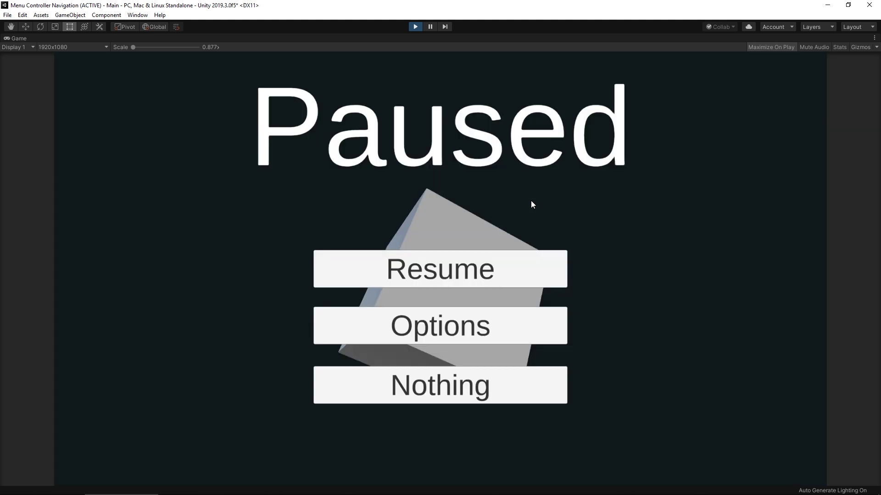
pyautogui.press('Down')
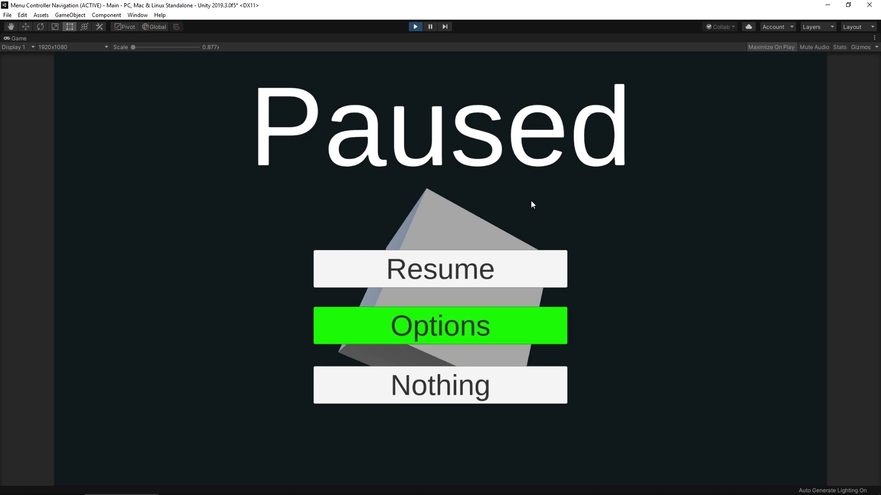
pyautogui.press('Down')
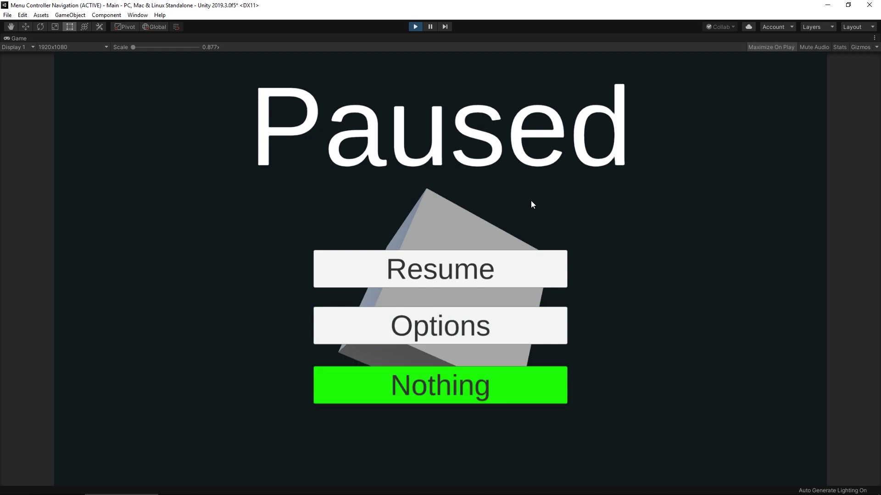
pyautogui.press('Up')
pyautogui.press('Up')
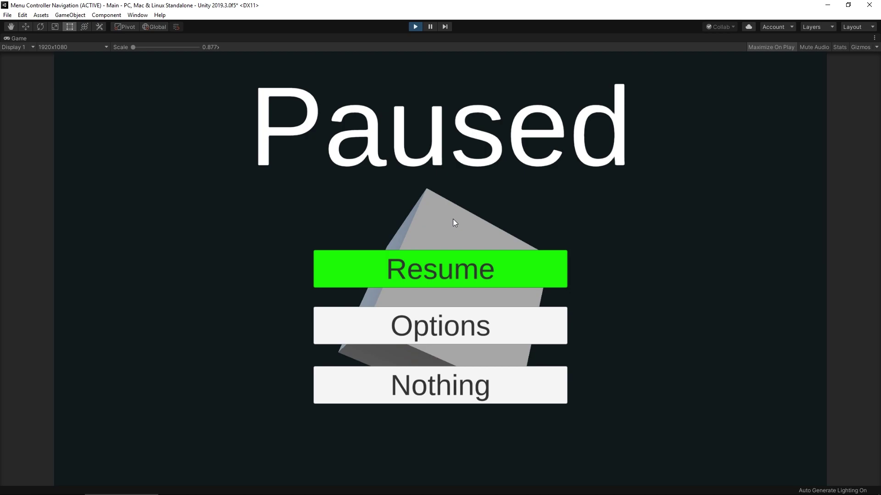
pyautogui.press('Down')
pyautogui.press('Down')
pyautogui.press('Down')
pyautogui.press('Down')
pyautogui.press('Down')
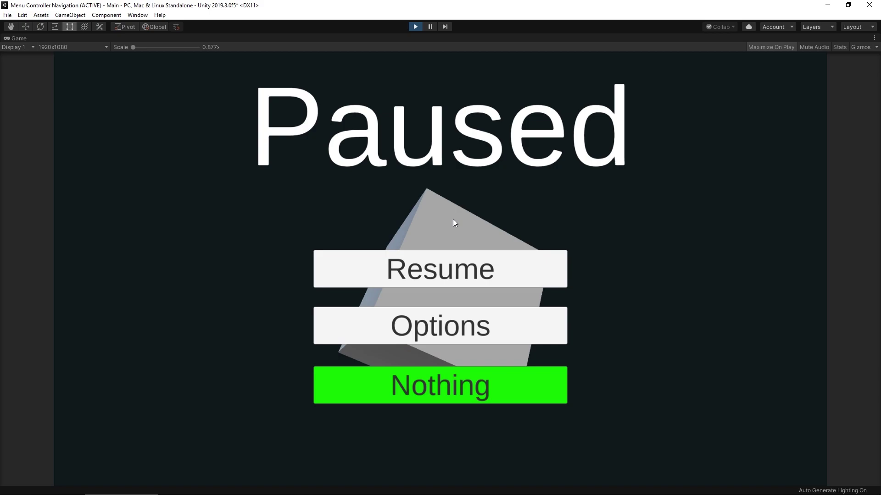
pyautogui.press('Up')
pyautogui.press('Up')
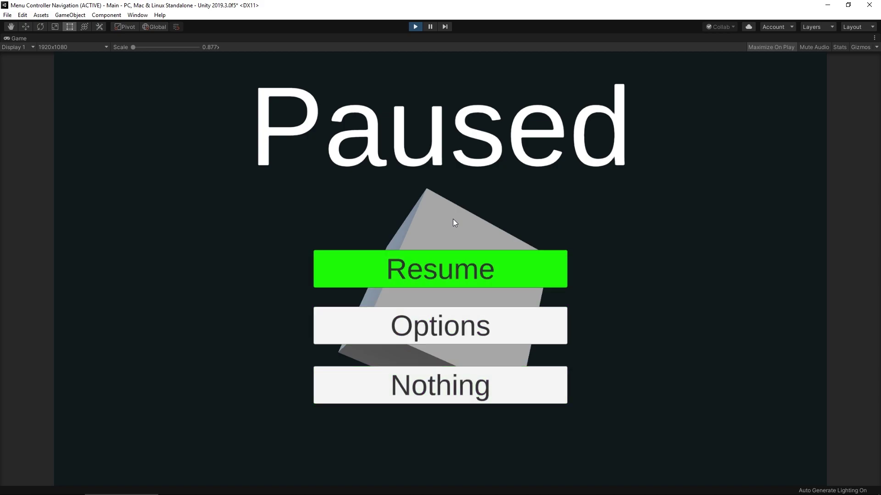
pyautogui.press('Down')
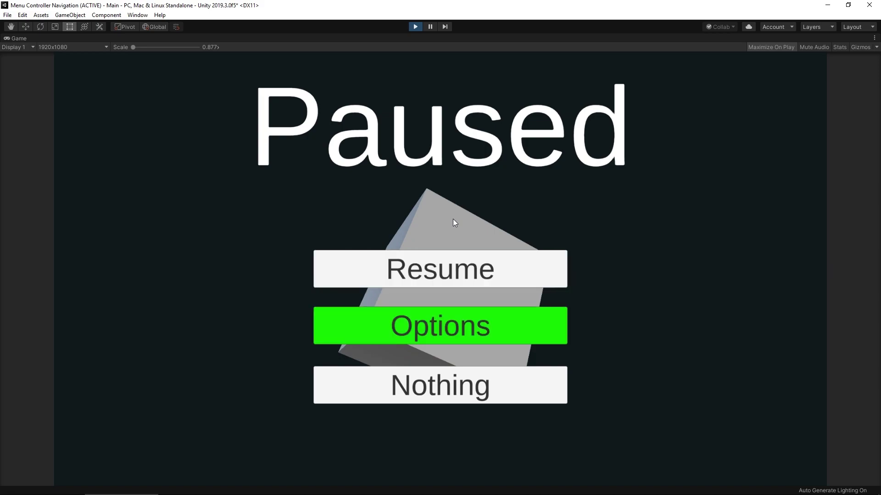
pyautogui.press('Return')
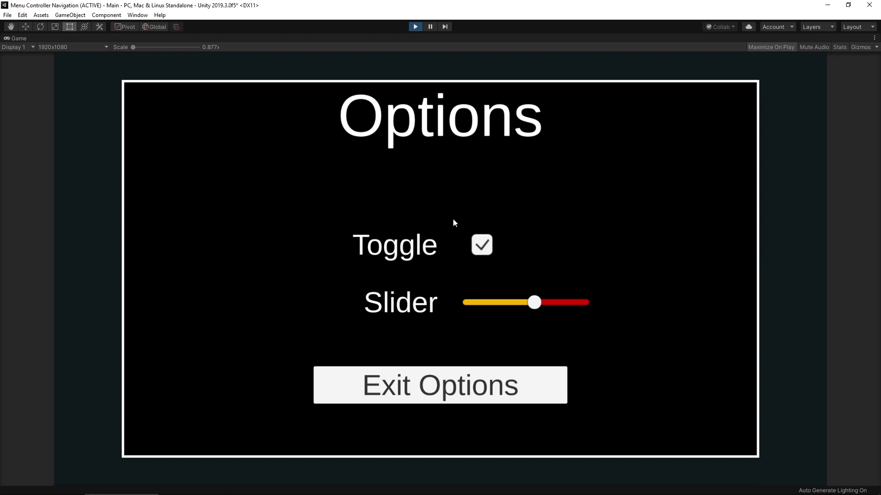
pyautogui.press('Escape')
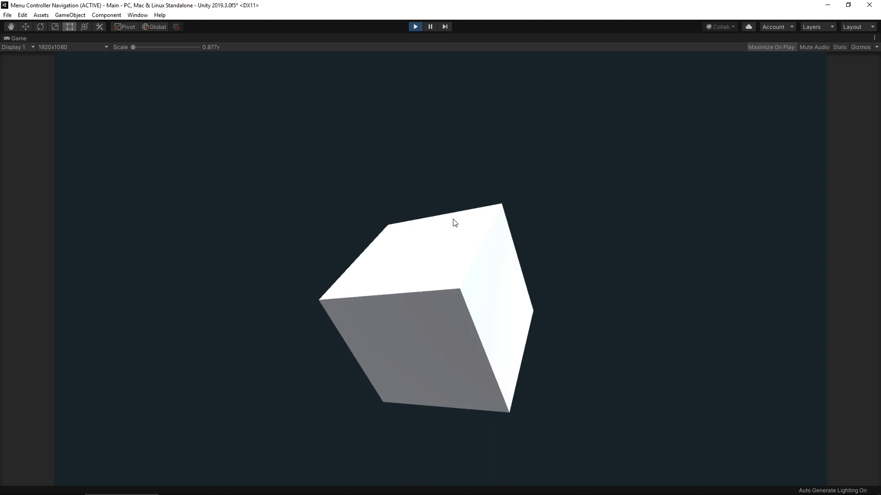
# - Restart Play, then activate the Options Menu, slide it right, and deactivate it
pyautogui.click(419, 29)
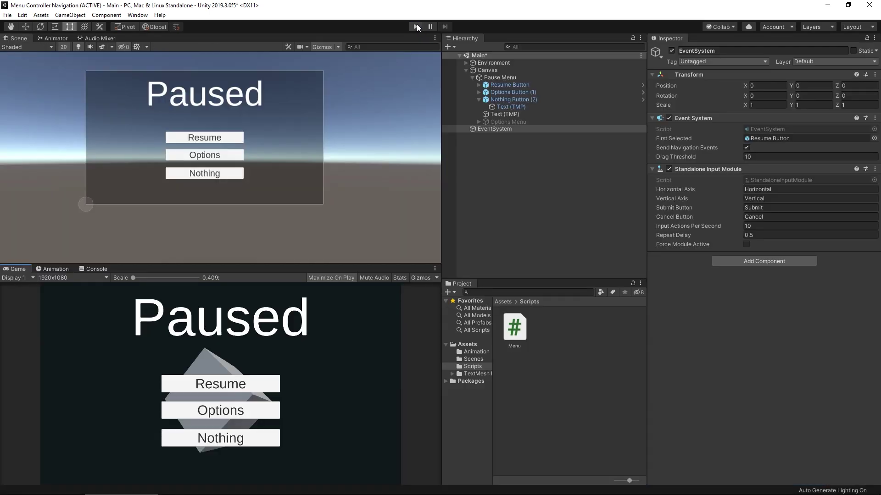
pyautogui.click(417, 26)
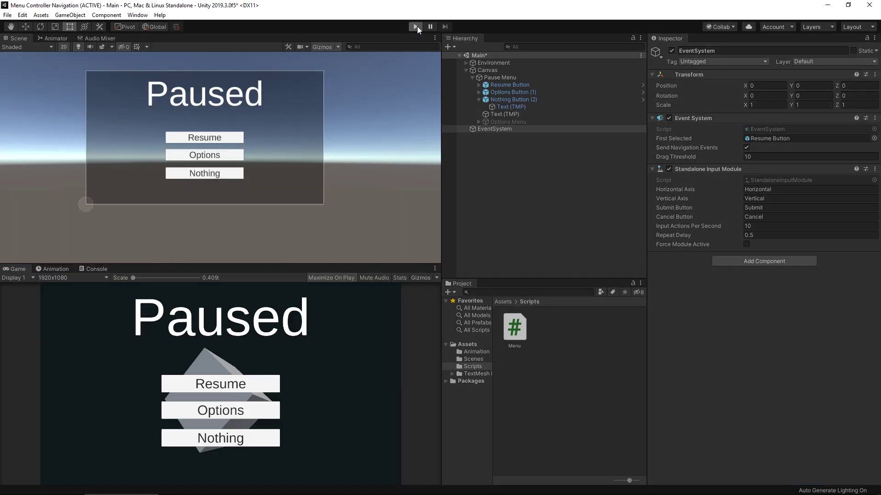
pyautogui.hotkey('shift', 'space')
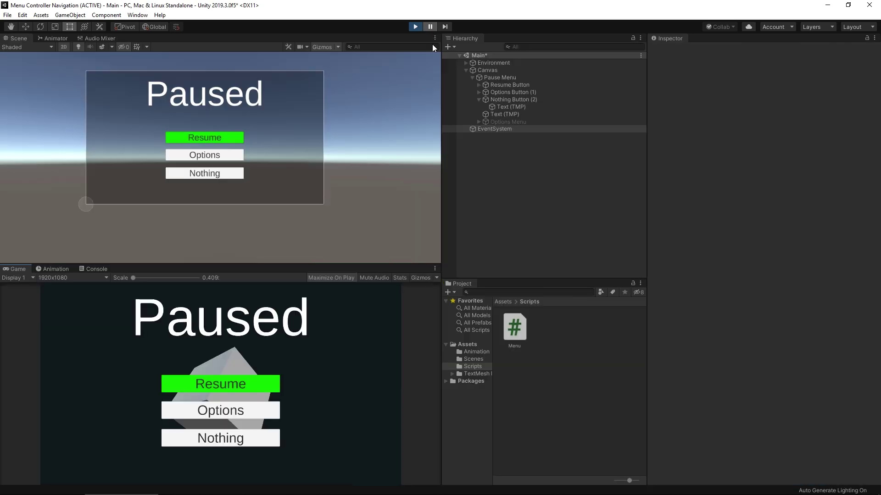
pyautogui.click(504, 121)
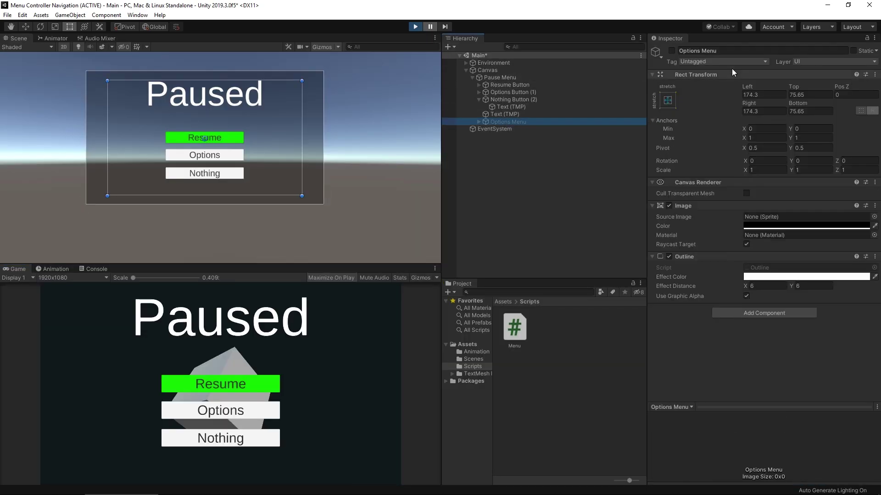
pyautogui.click(672, 50)
pyautogui.click(26, 26)
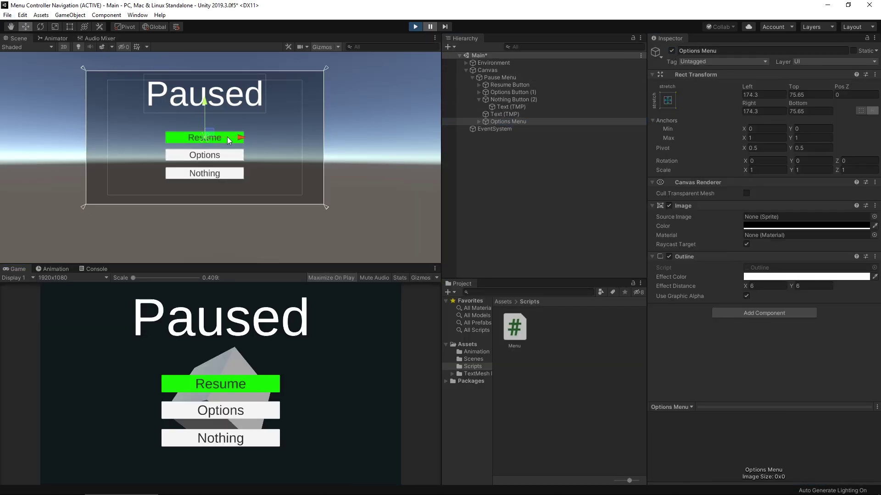
pyautogui.moveTo(228, 140); pyautogui.dragTo(382, 136)
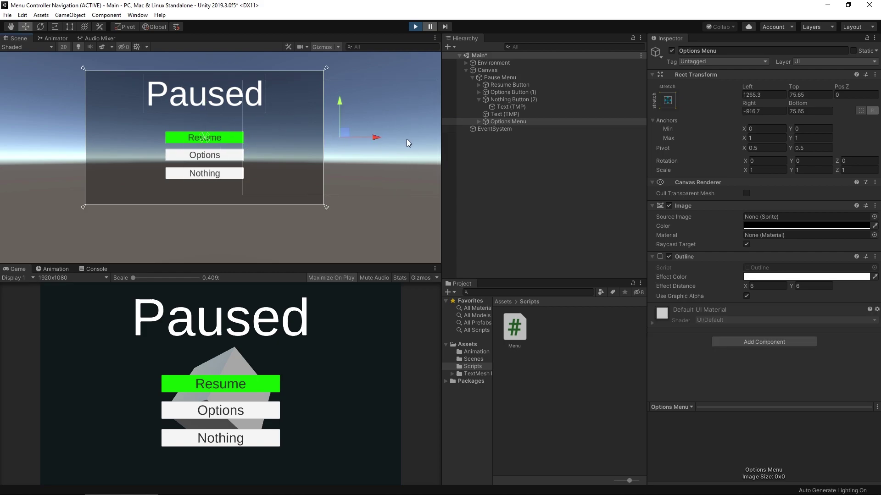
pyautogui.click(672, 51)
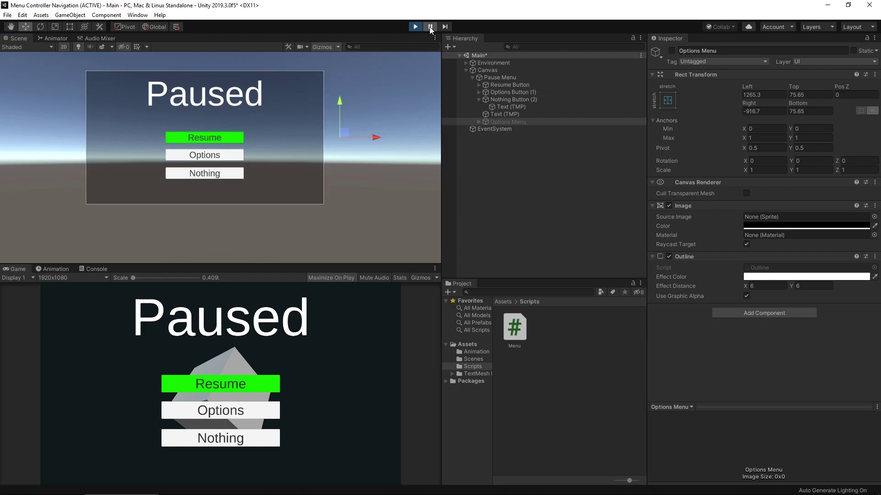
# - Test keyboard navigation and Options in the maximized Game view, then stop Play
pyautogui.hotkey('shift', 'space')
pyautogui.press('Down')
pyautogui.press('Return')
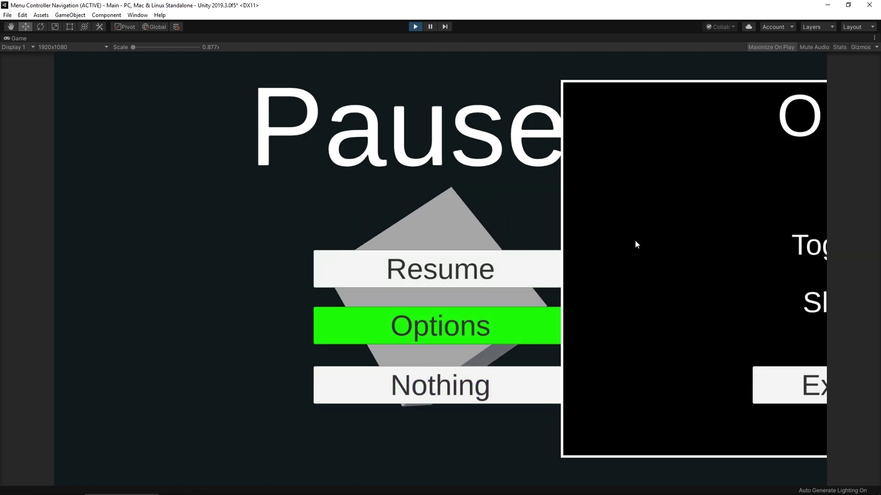
pyautogui.press('Down')
pyautogui.press('Up')
pyautogui.press('Up')
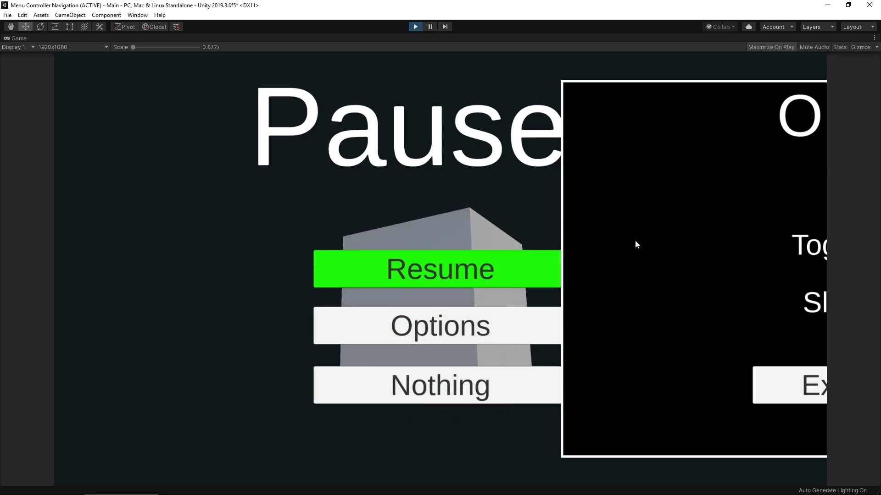
pyautogui.click(415, 27)
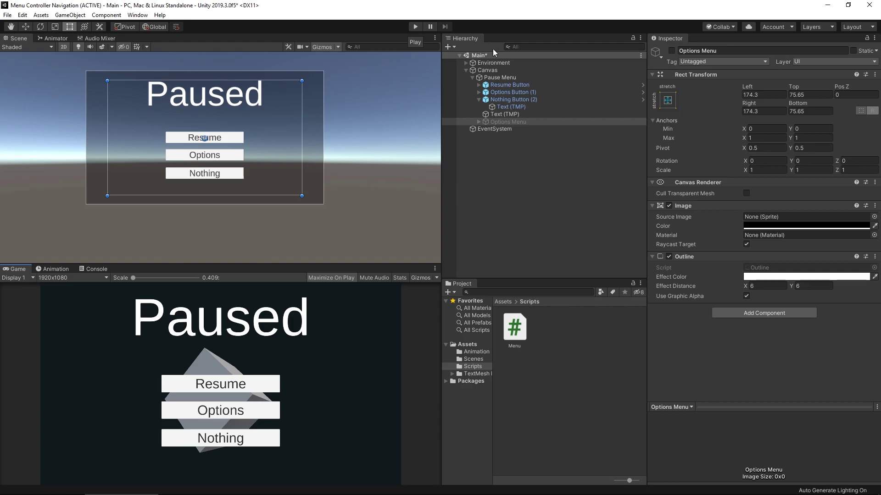
# - Deactivate the Pause Menu, test it via Escape in Play, then verify EventSystem's First Selected is Resume Button
pyautogui.click(500, 78)
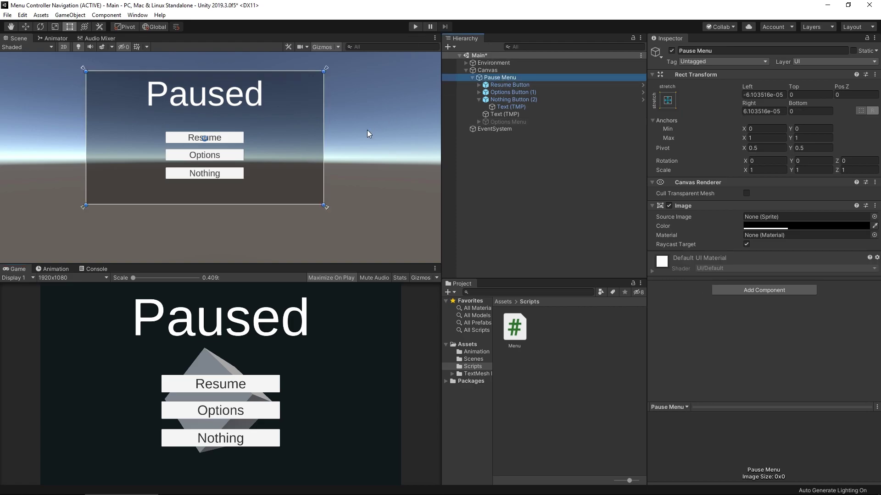
pyautogui.click(671, 50)
pyautogui.click(418, 27)
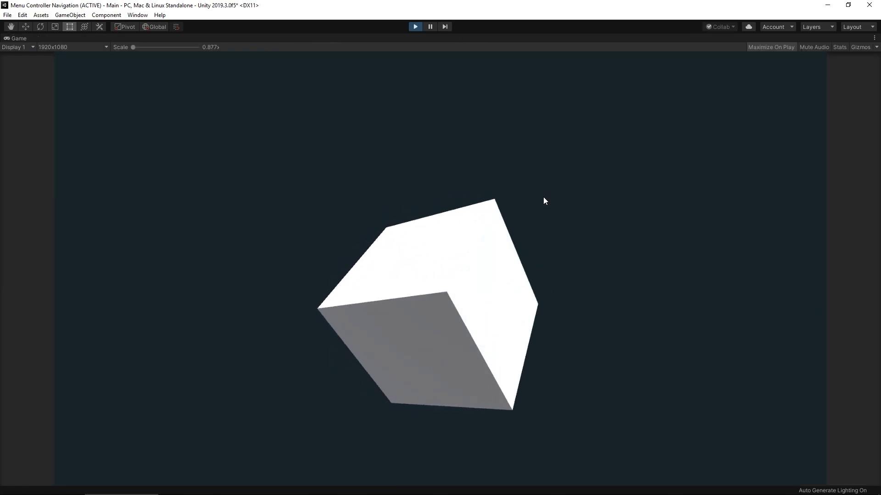
pyautogui.press('Escape')
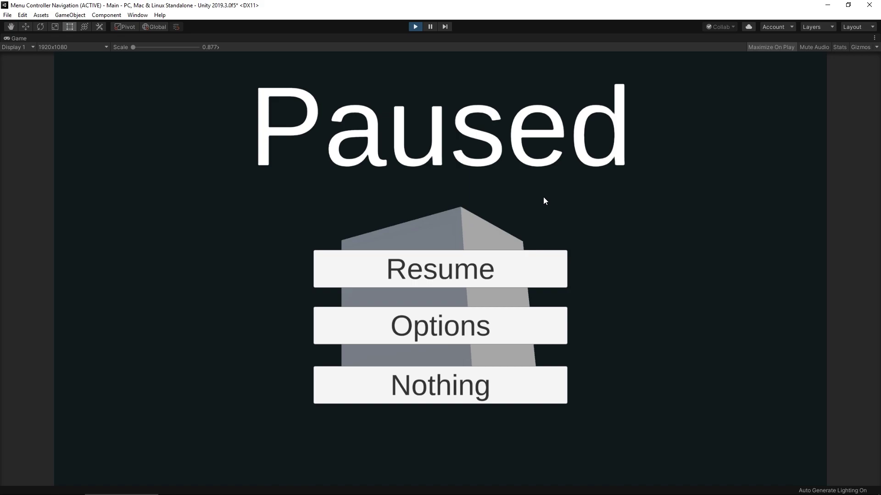
pyautogui.click(415, 27)
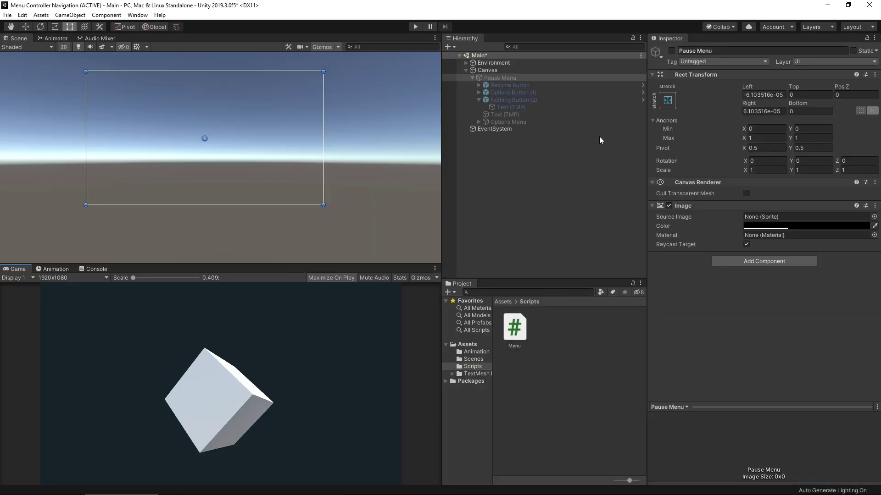
pyautogui.click(527, 129)
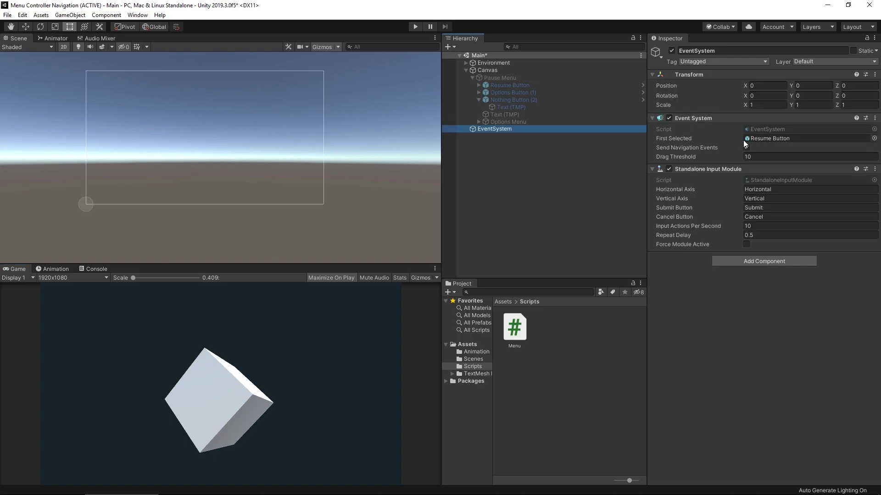